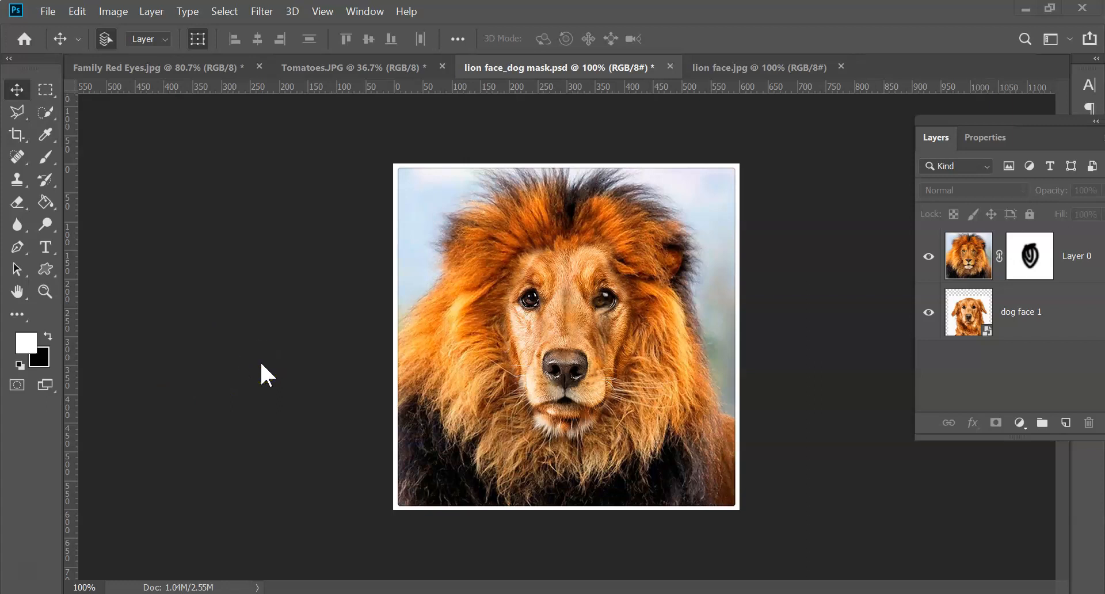
Switch to the lion face.jpg document and place the dog face 1 image in it as an embedded layer.
drag(977, 117, 870, 131)
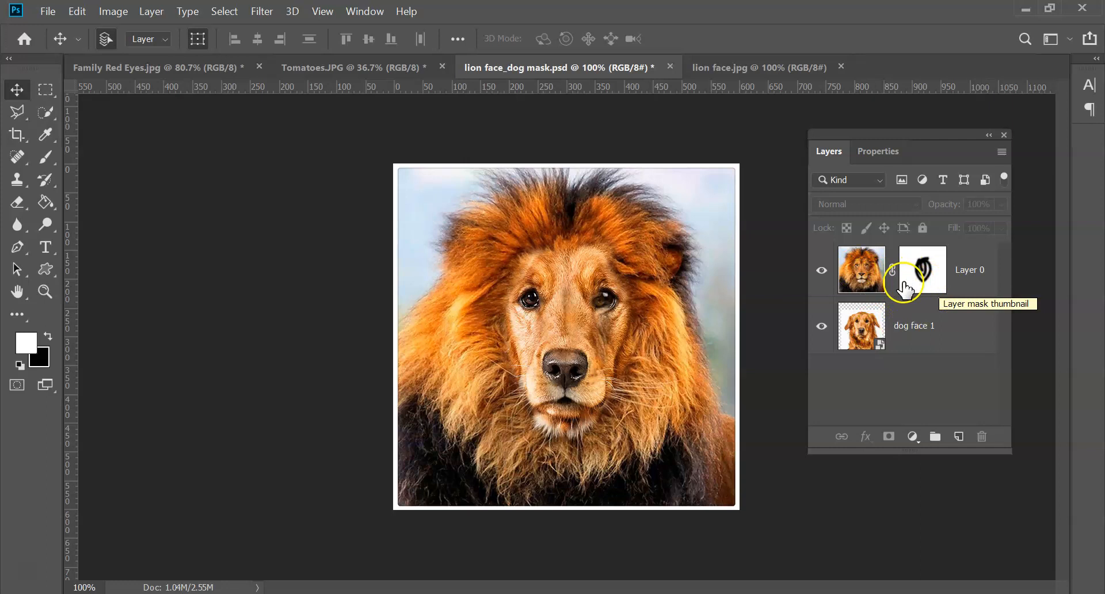
click(729, 66)
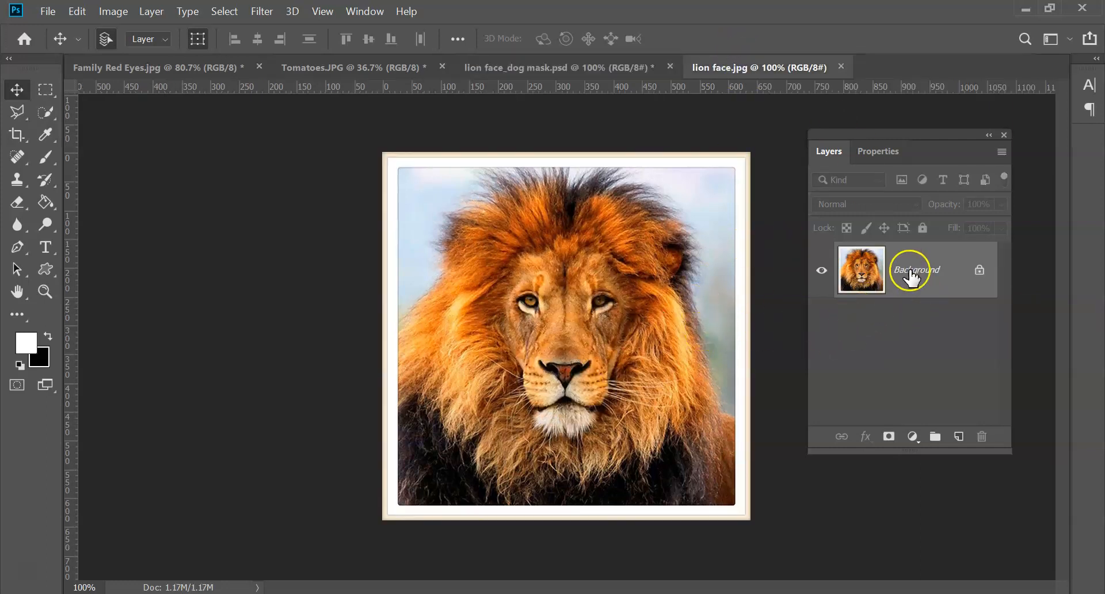
click(48, 12)
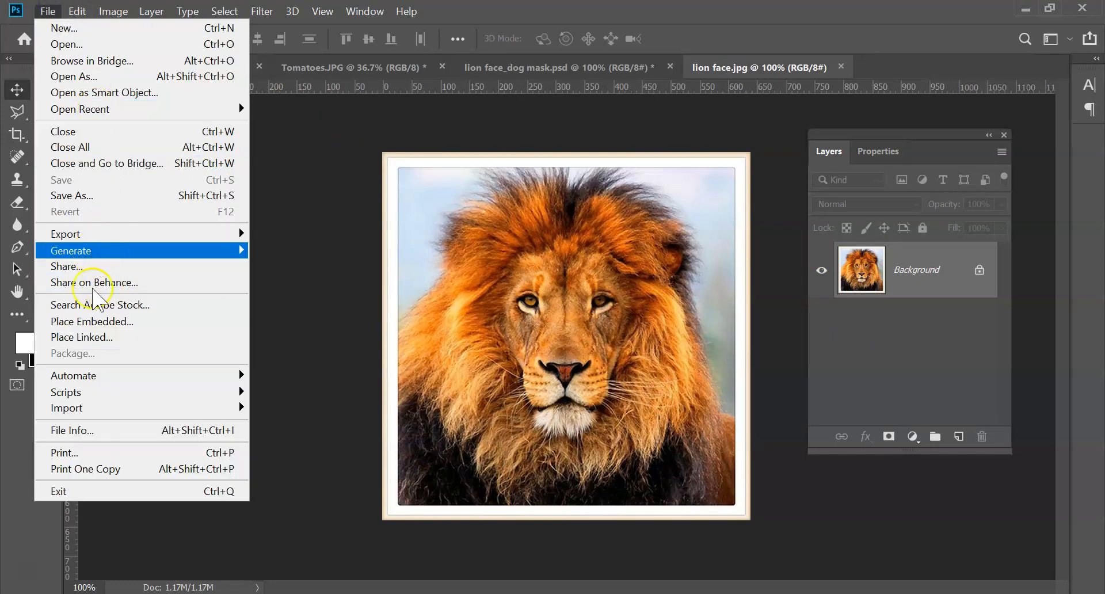
click(92, 322)
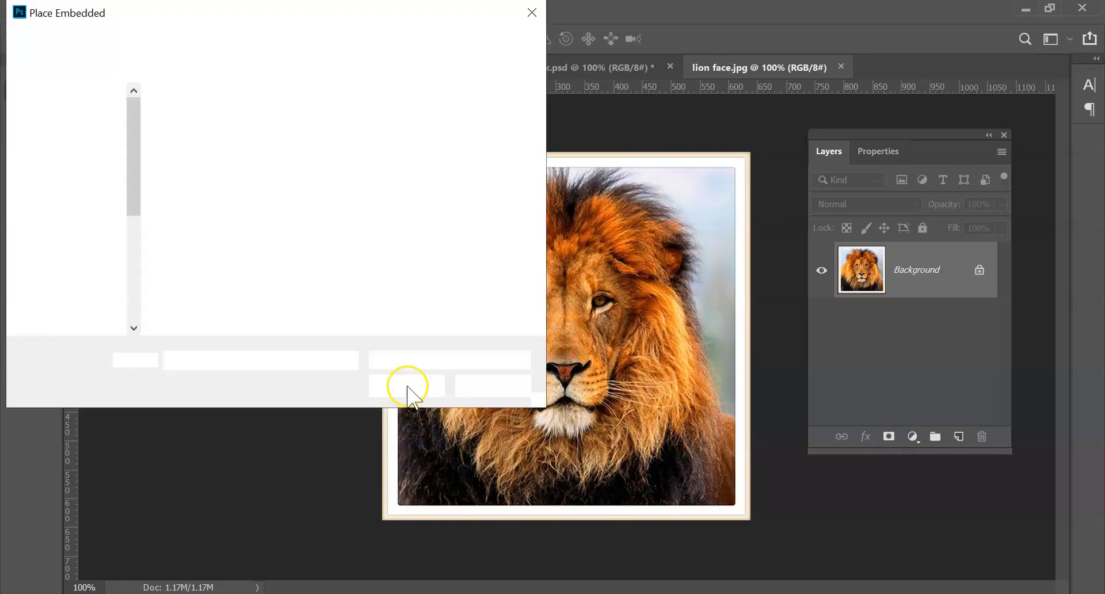
click(194, 138)
double_click(195, 138)
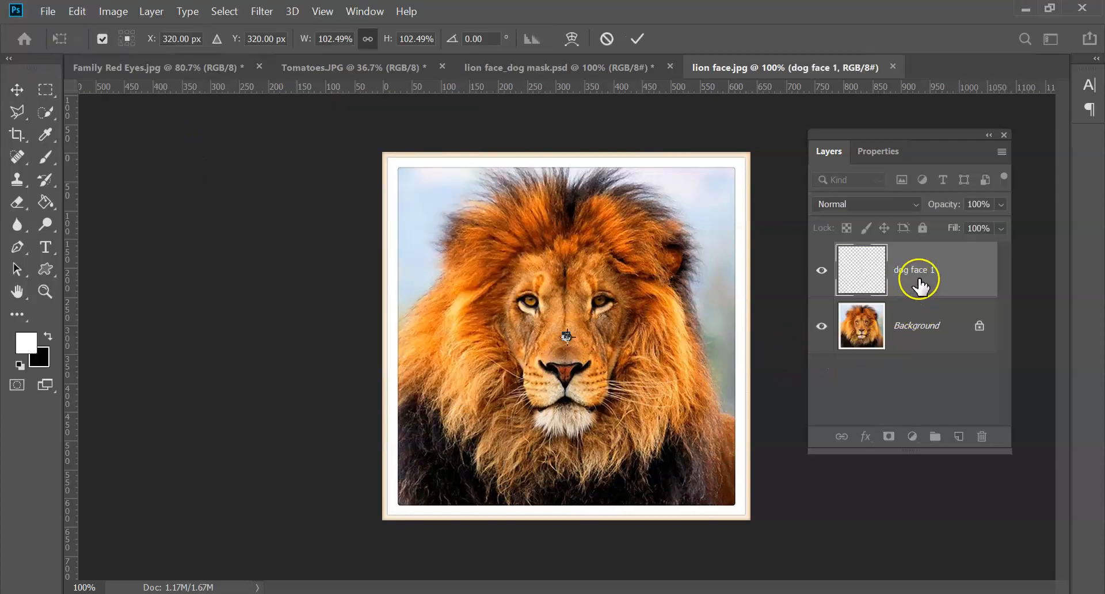
click(930, 281)
Unlock the lion's Background layer and move the dog face 1 layer beneath it.
drag(952, 278, 933, 329)
click(979, 326)
drag(927, 265, 910, 352)
Hide the lion layer, enlarge dog face 1 to about 6625% wide by 6737.5% high, and shift it to about X 307, Y 341.5 px.
click(823, 270)
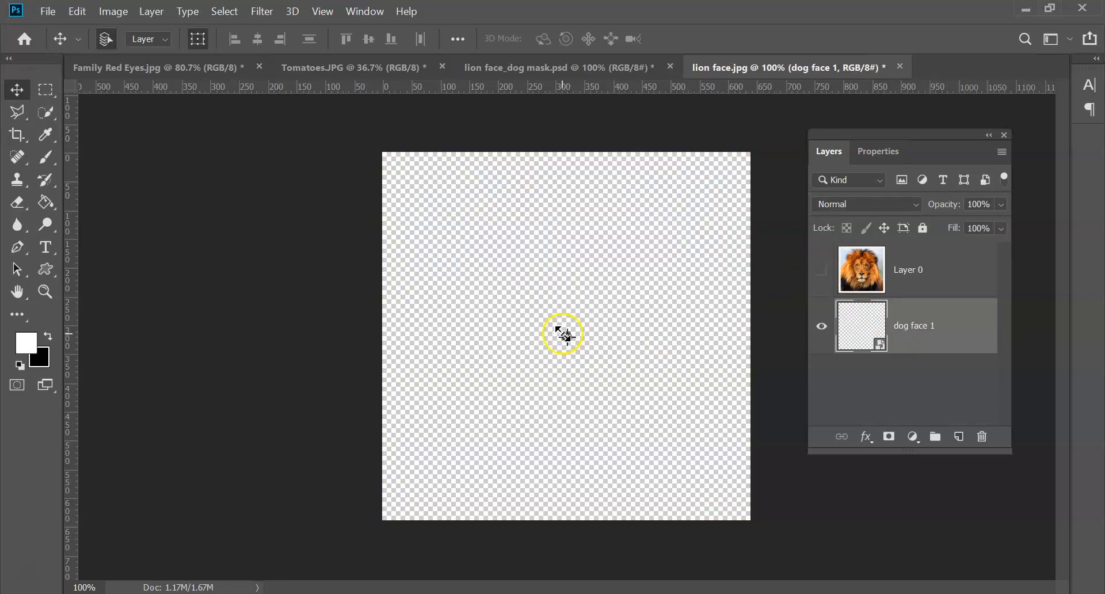
key(ctrl+t)
drag(566, 334, 410, 178)
drag(568, 338, 714, 487)
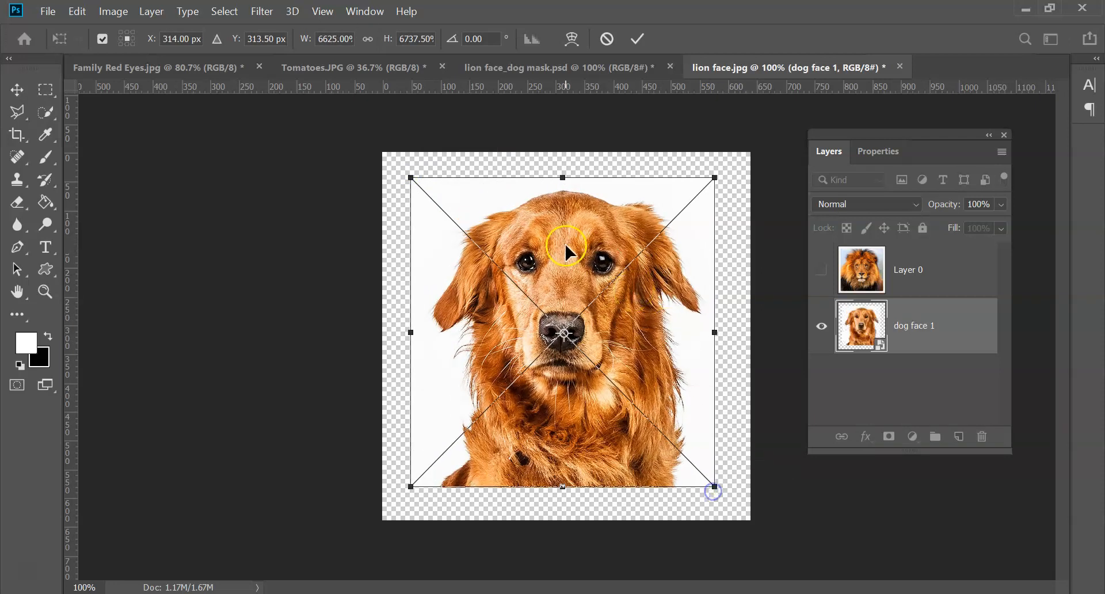
drag(559, 237, 555, 251)
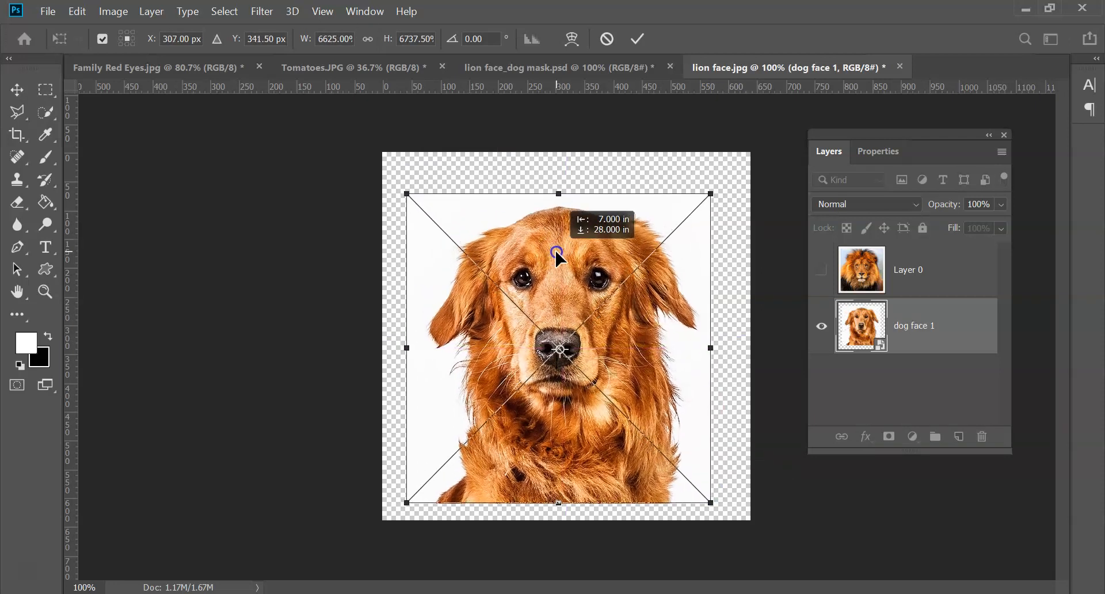
Show the lion layer again and reduce its opacity to 58%.
click(821, 270)
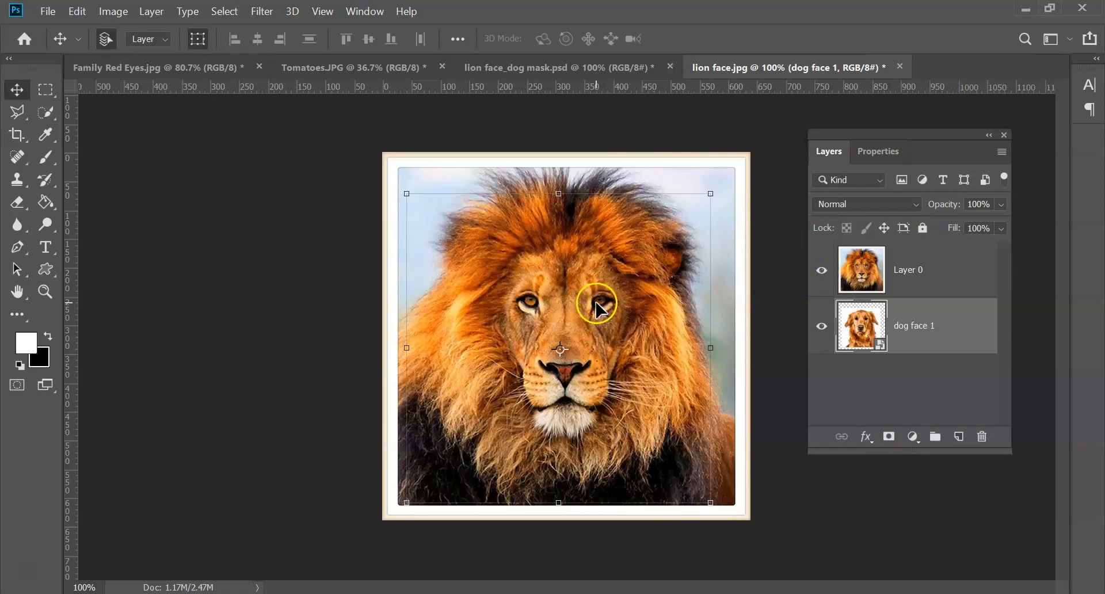
click(939, 271)
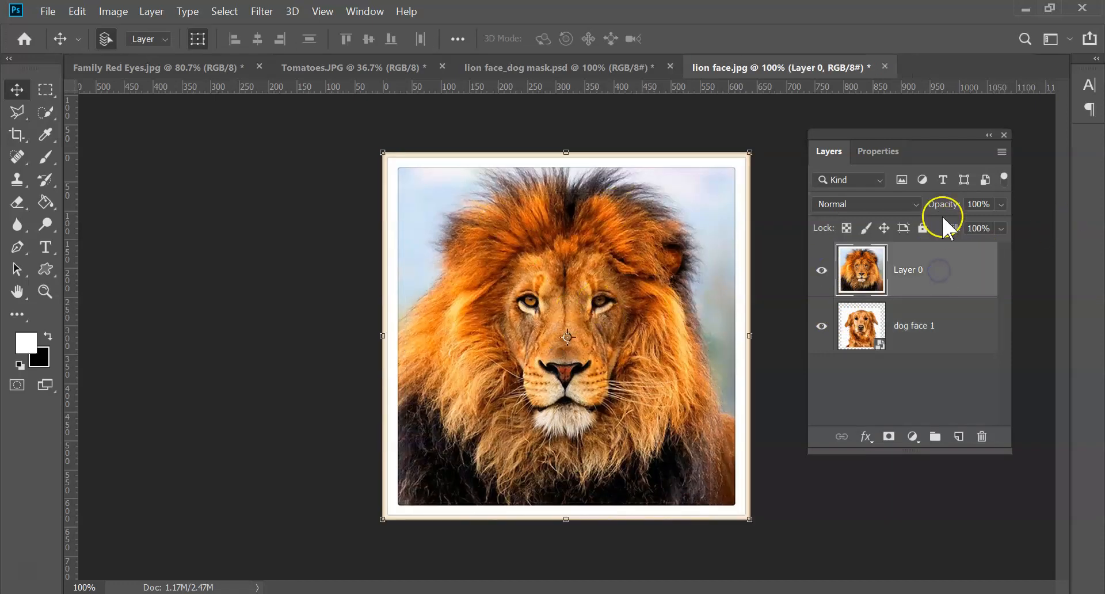
drag(941, 207, 902, 196)
click(856, 271)
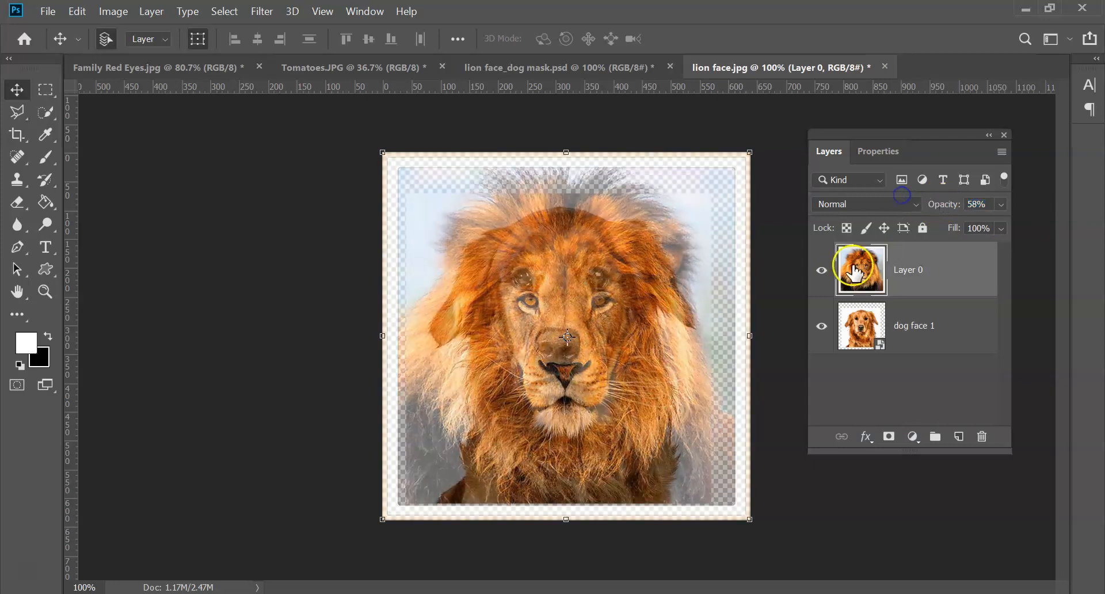
Nudge the dog face 1 layer about 40 px down and 11 px to the right to align its eyes and nose with the lion's.
click(923, 322)
key(shift+Down)
key(shift+Down)
key(shift+Down)
key(shift+Right)
key(shift+Down)
key(Right)
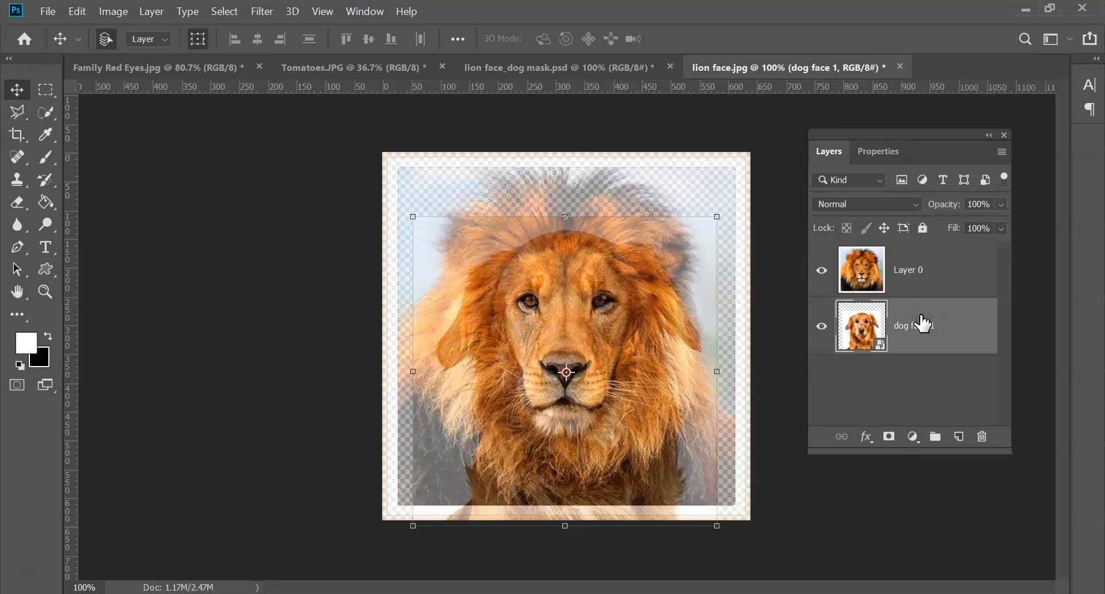
Restore the lion layer's opacity to 100% and add a layer mask to it.
click(930, 283)
drag(938, 211, 975, 219)
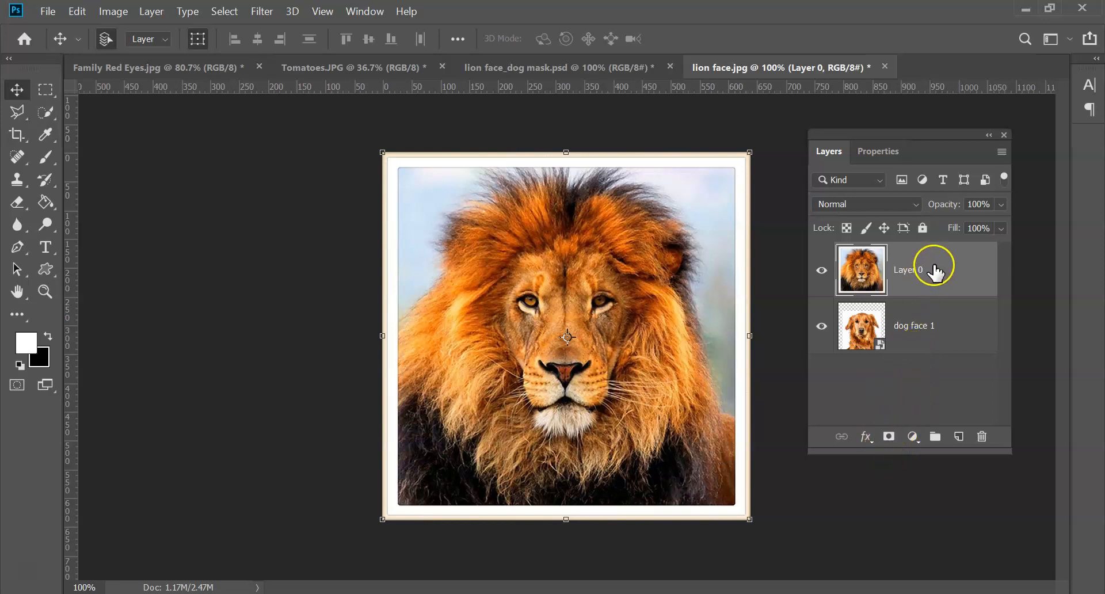
click(888, 437)
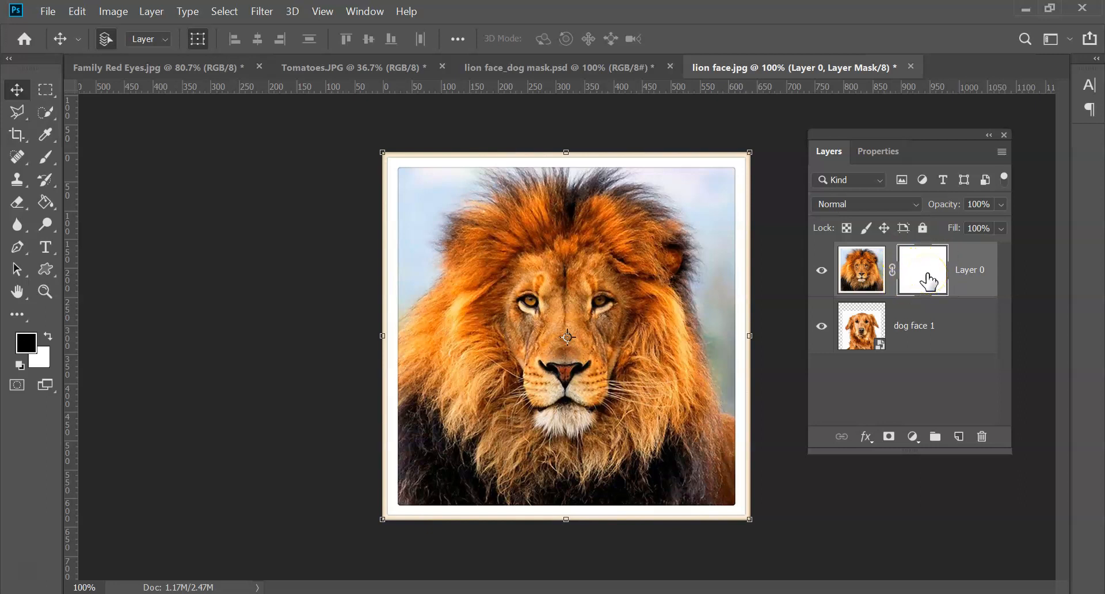
Paint black on Layer 0's mask over the lion's eyes and nose with a 100 px brush to reveal the dog's face.
click(46, 157)
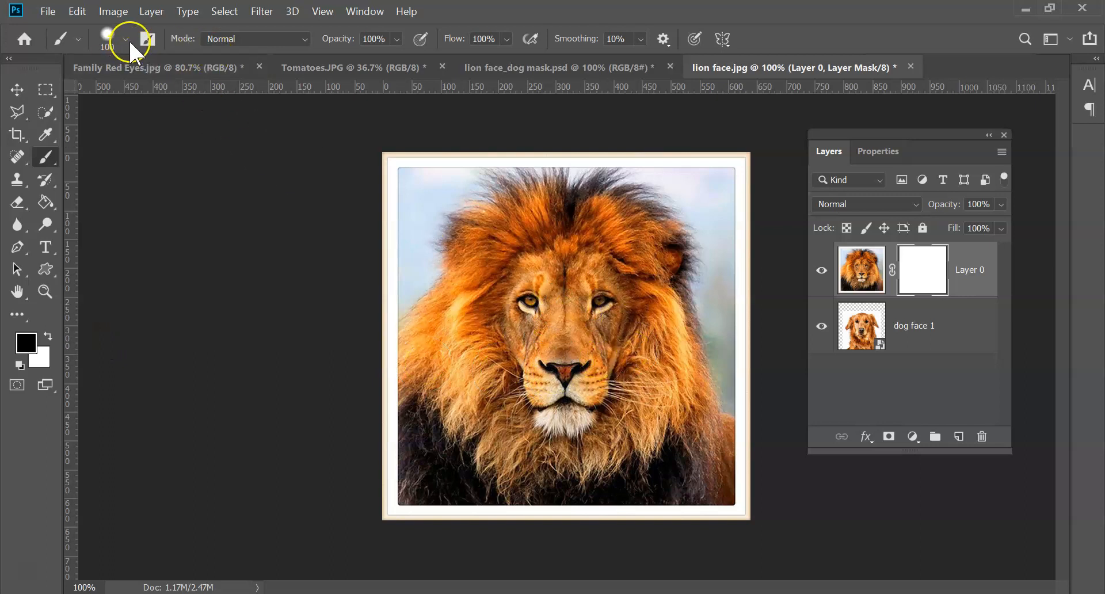
key(bracketleft)
key(bracketleft)
key(bracketleft)
key(bracketleft)
click(126, 39)
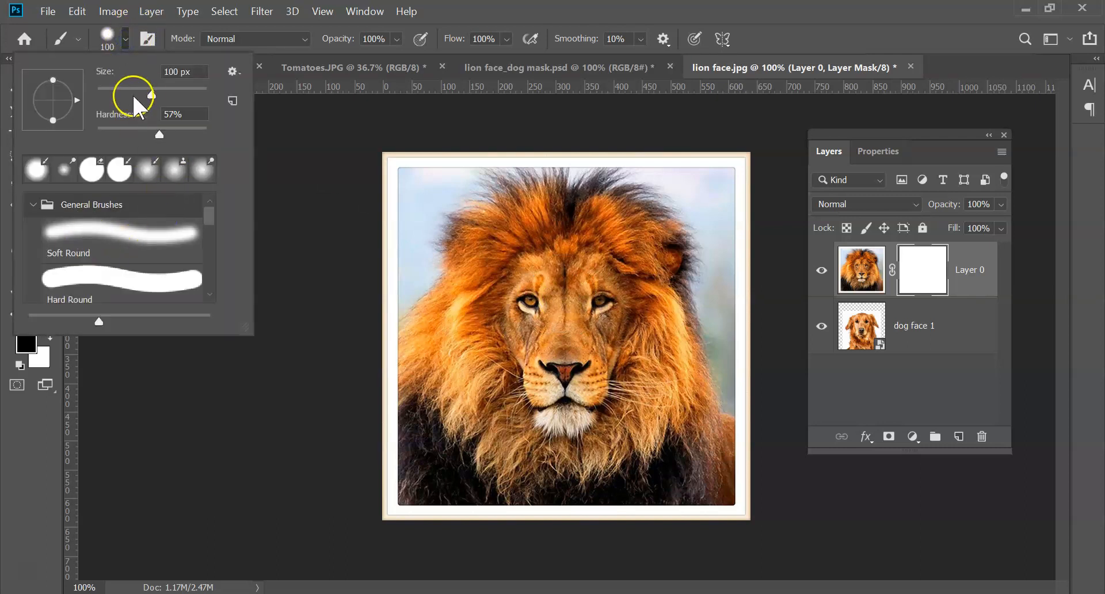
click(538, 11)
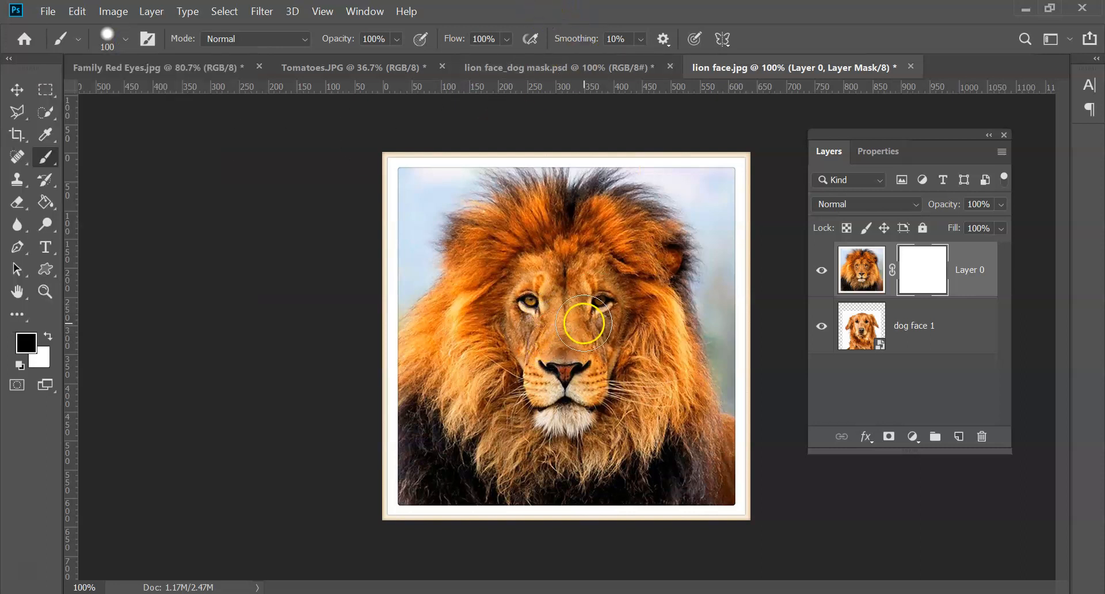
mouse_move(561, 380)
mouse_down()
mouse_move(566, 359)
mouse_move(547, 313)
mouse_move(555, 287)
mouse_move(583, 286)
mouse_move(586, 303)
mouse_move(557, 335)
mouse_move(557, 384)
mouse_move(547, 386)
mouse_move(530, 318)
mouse_move(550, 297)
mouse_move(594, 307)
mouse_move(558, 388)
mouse_move(590, 355)
mouse_move(604, 284)
mouse_up()
key(x)
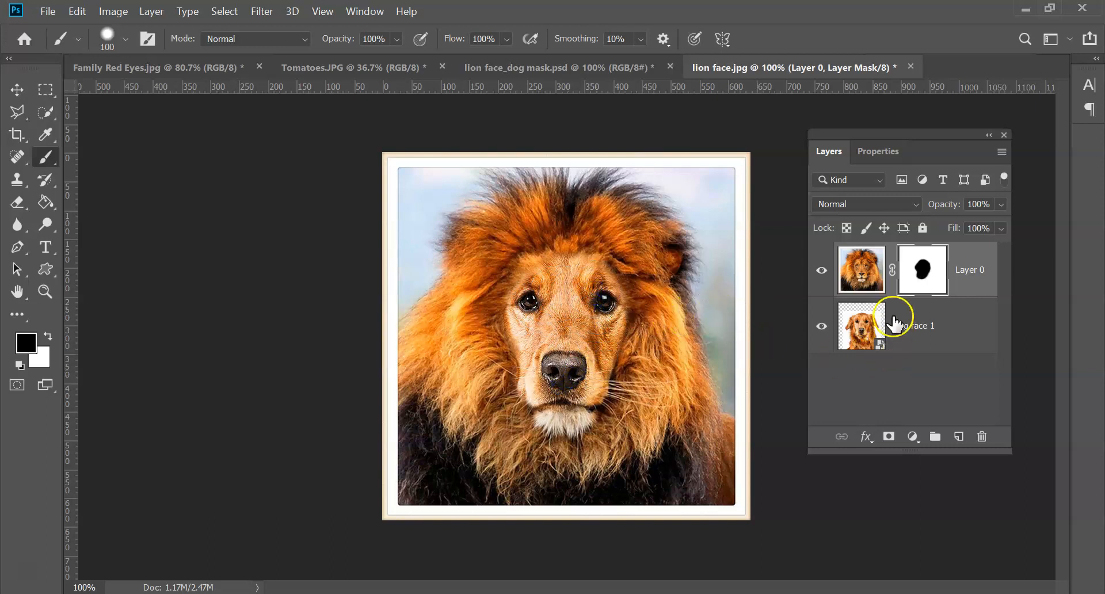
Move the dog face 1 layer about 10 px down and slightly right to fit the dog's face inside the mane.
click(927, 338)
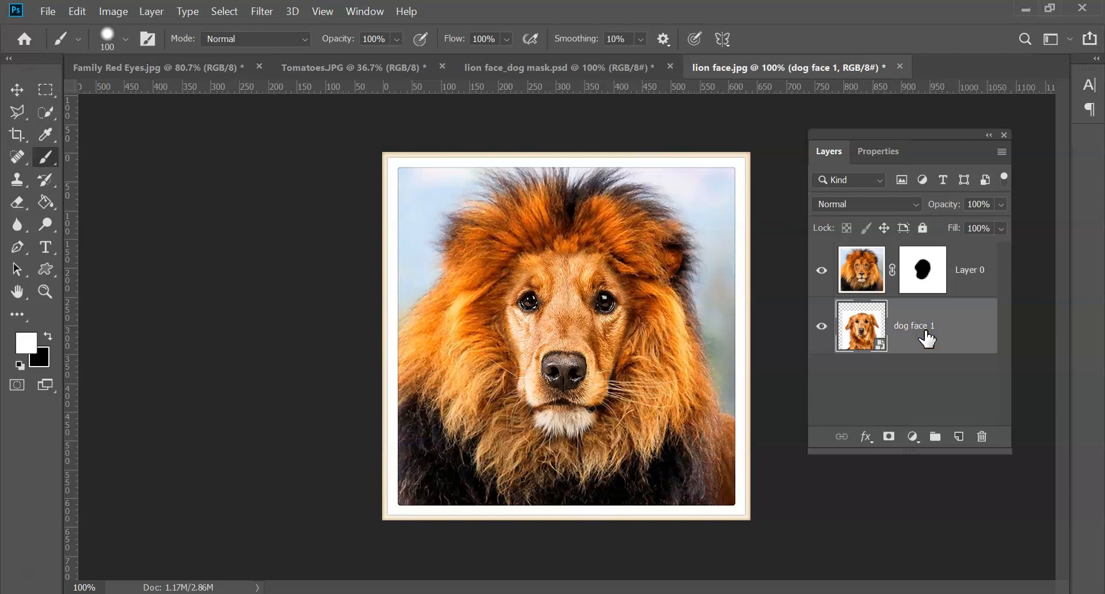
key(v)
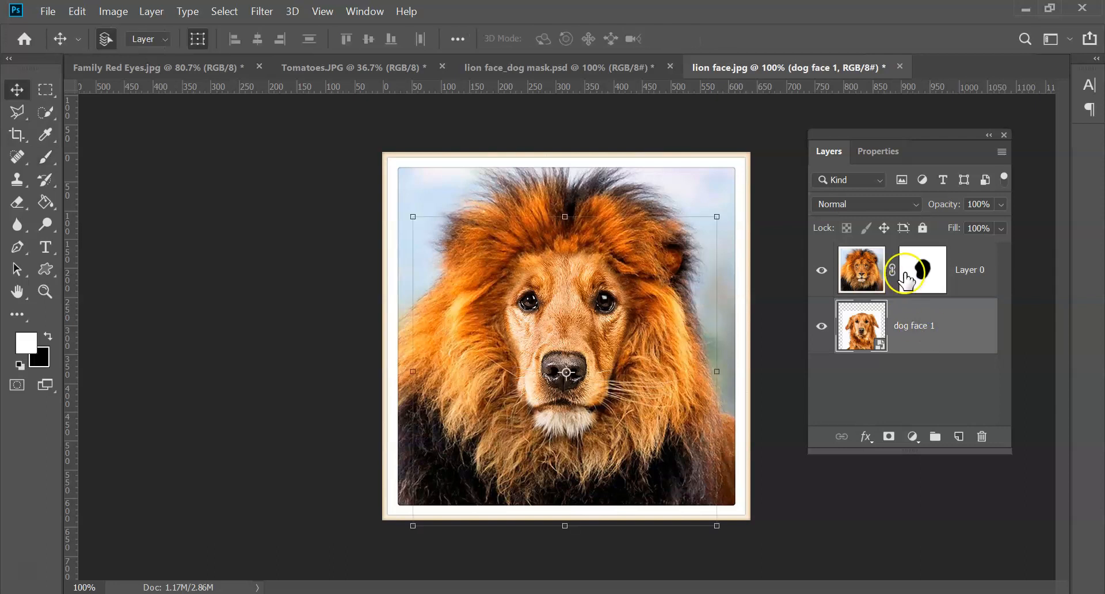
drag(582, 302, 585, 310)
key(shift+Up)
key(shift+Up)
key(shift+Down)
key(shift+Down)
key(Up)
key(Up)
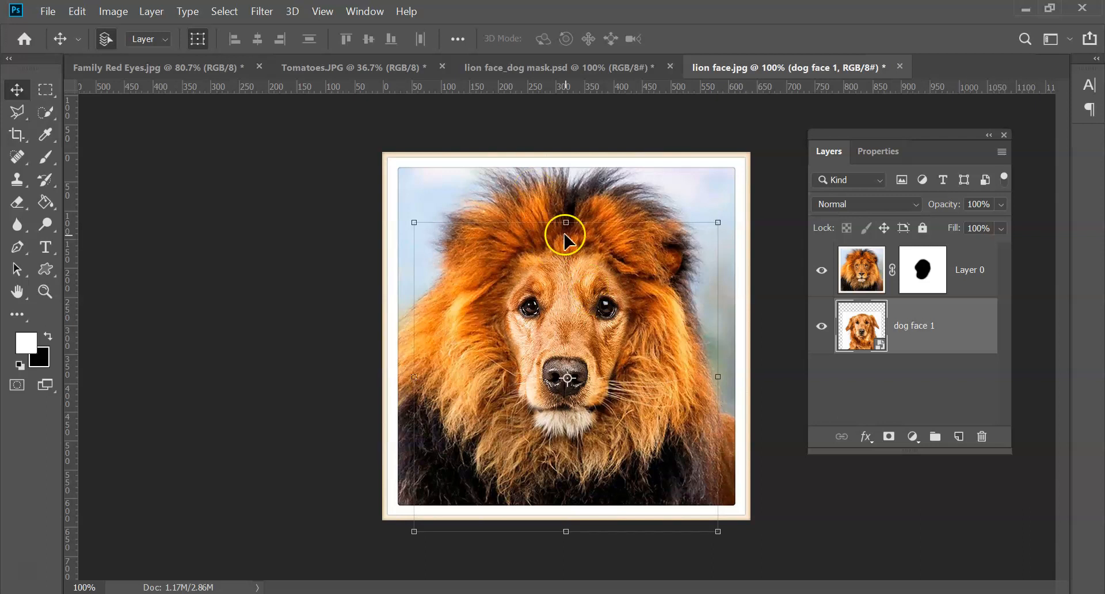
Paint black with the Brush on Layer 0's mask over the mane above the forehead to hide that area.
click(47, 154)
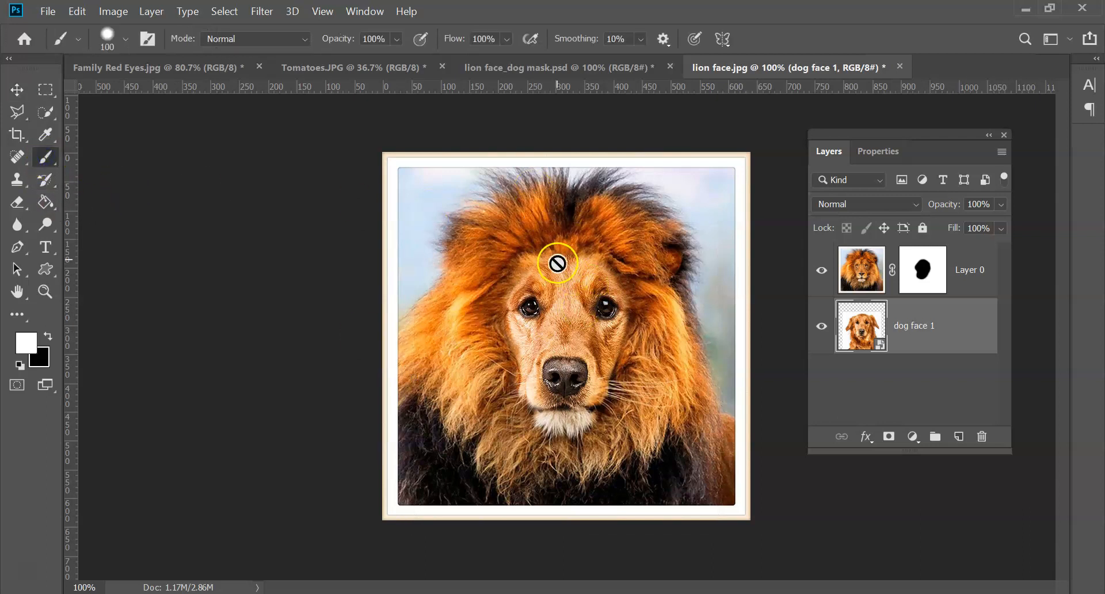
click(924, 280)
key(x)
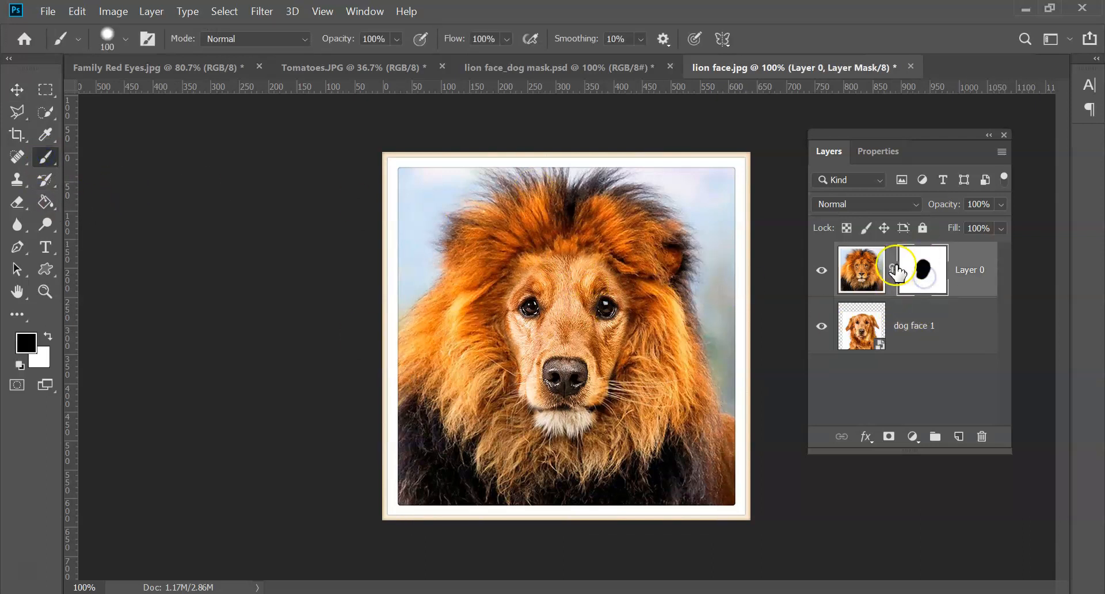
click(578, 220)
click(843, 279)
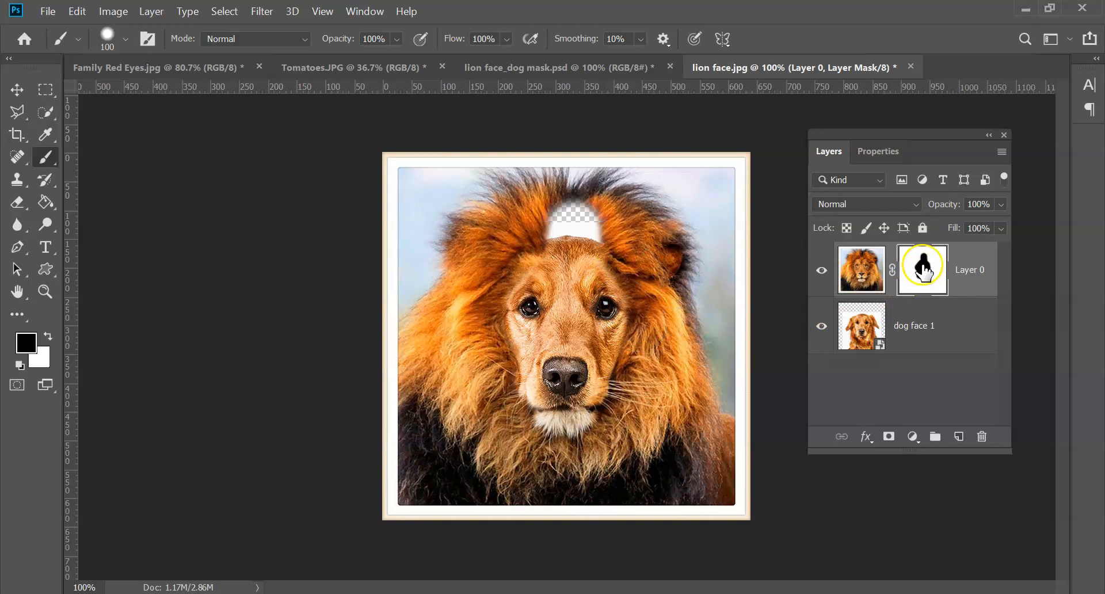
Paint white on the mask to restore the lion's mane above the forehead and the lion's nose and muzzle.
click(47, 335)
click(48, 335)
click(48, 335)
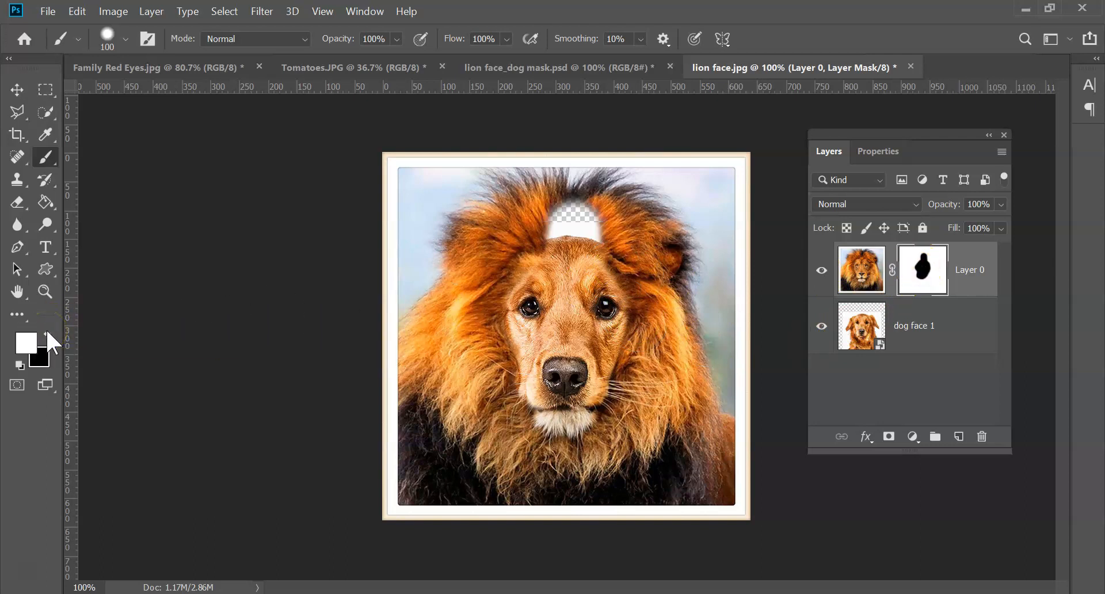
mouse_move(560, 222)
mouse_down()
mouse_move(624, 241)
mouse_move(668, 311)
mouse_move(662, 253)
mouse_up()
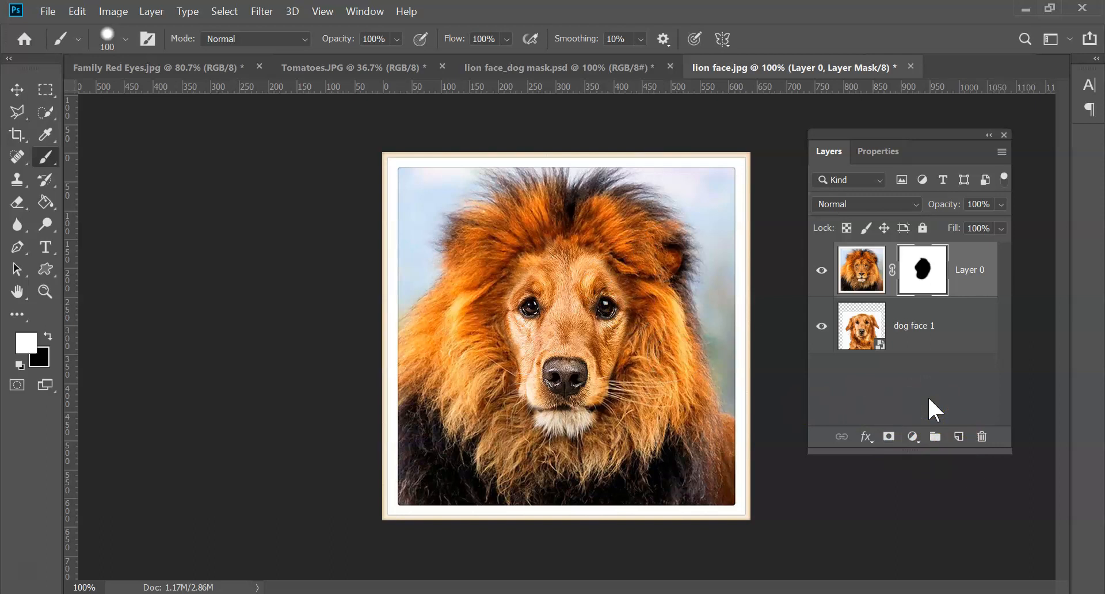
drag(611, 390, 566, 380)
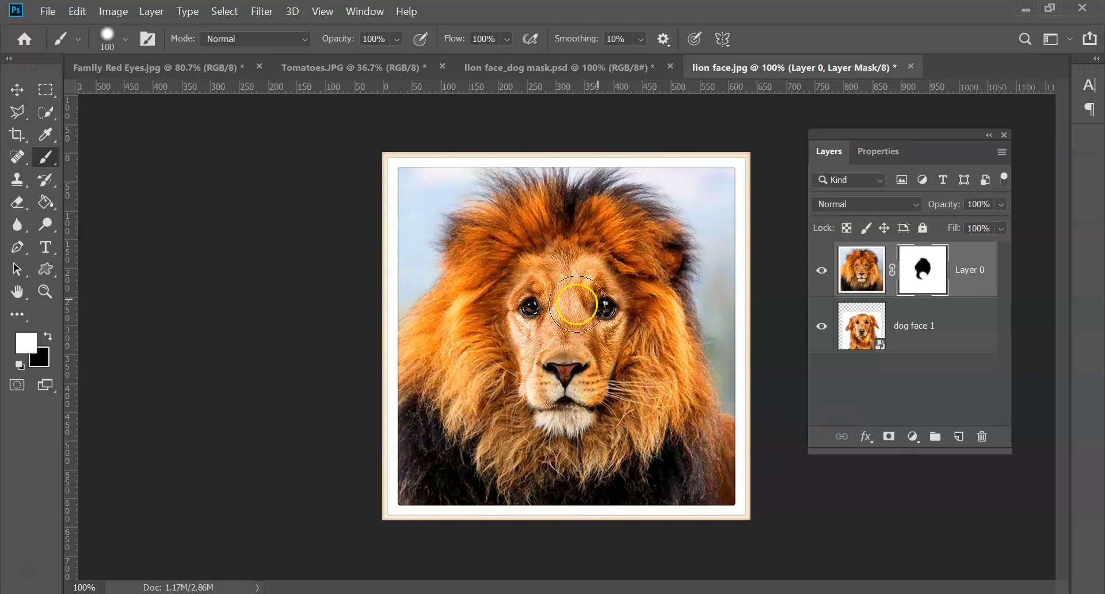
Paint black on the mask over the nose, muzzle and chin to reveal the dog's features there.
click(47, 328)
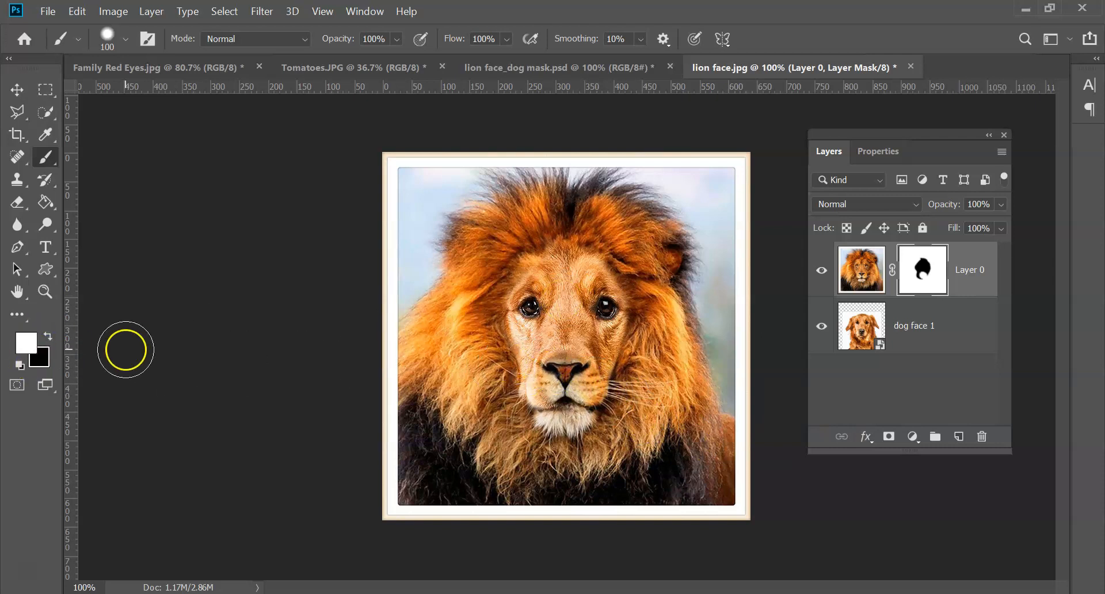
click(48, 336)
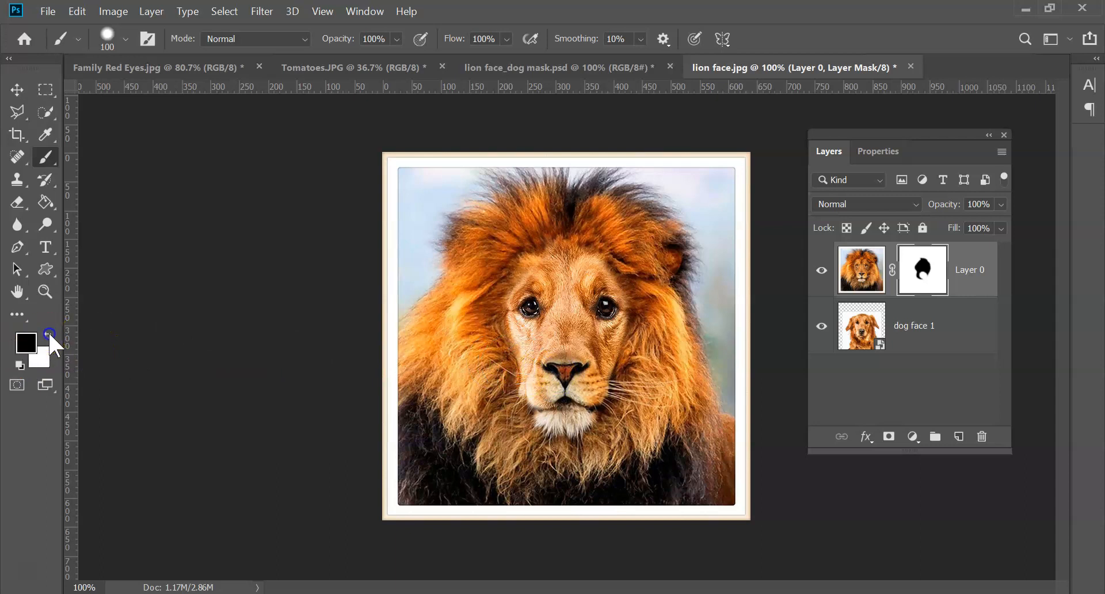
mouse_move(546, 377)
mouse_down()
mouse_move(601, 381)
mouse_move(528, 370)
mouse_move(534, 292)
mouse_move(561, 247)
mouse_move(604, 285)
mouse_move(573, 413)
mouse_move(543, 403)
mouse_move(533, 365)
mouse_move(553, 406)
mouse_move(580, 403)
mouse_move(624, 337)
mouse_move(604, 331)
mouse_move(573, 350)
mouse_up()
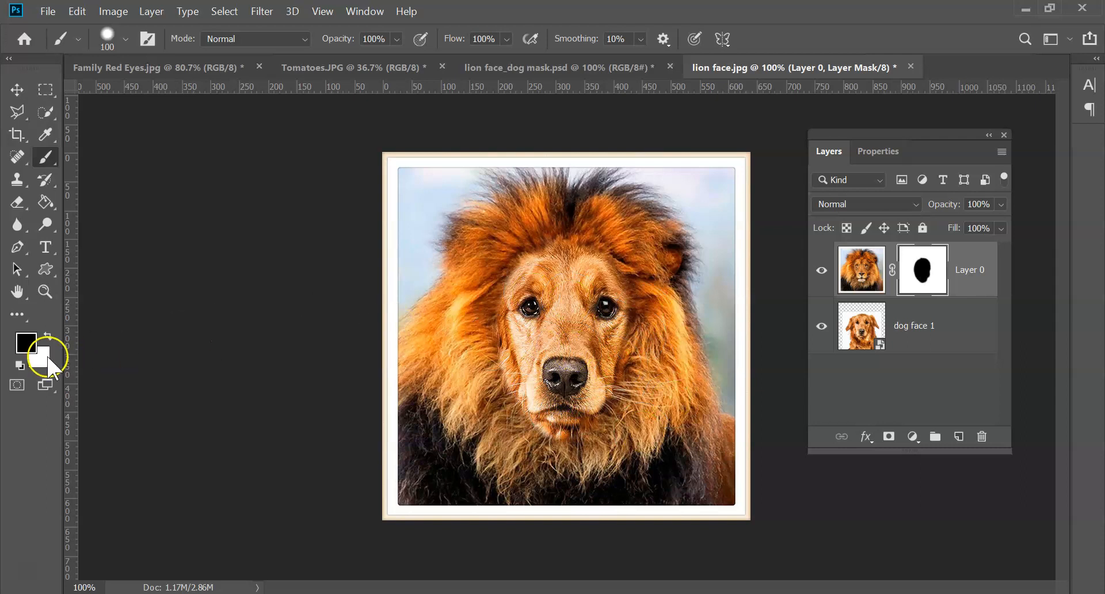
Try painting white on the mask over the cheek left of the dog's nose, and undo the strokes.
click(50, 335)
click(527, 351)
mouse_move(526, 351)
mouse_down()
mouse_move(541, 377)
mouse_move(535, 362)
mouse_move(500, 381)
mouse_up()
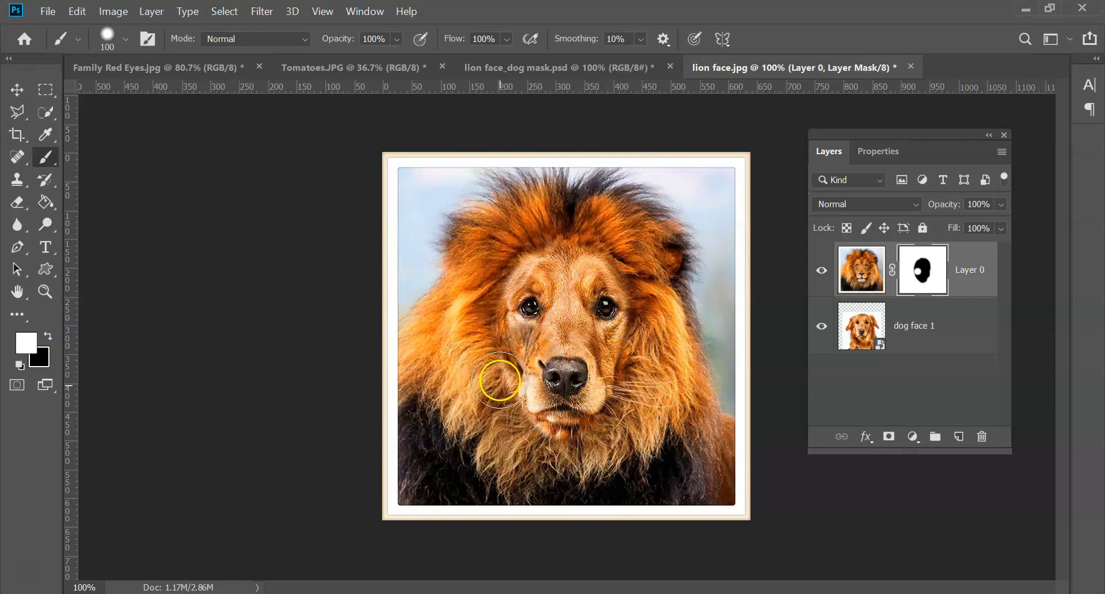
key(ctrl+z)
key(ctrl+z)
Reduce the brush to 45 px and refine the mask in white around the dog's cheeks and chin, retouching the cheeks in black.
key(bracketleft)
key(bracketleft)
key(bracketleft)
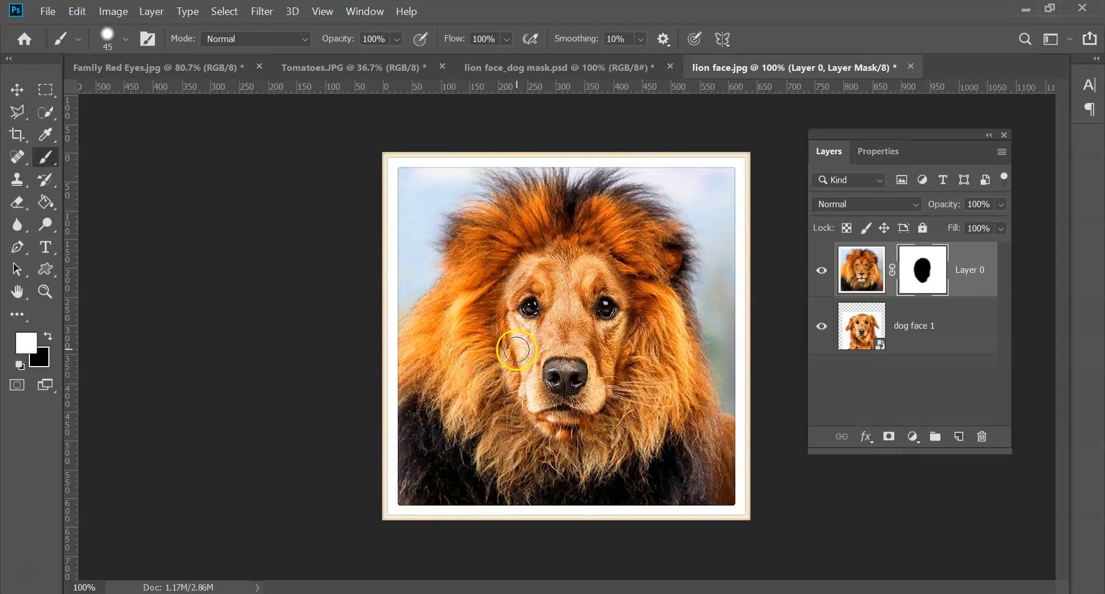
mouse_move(511, 365)
mouse_down()
mouse_move(511, 402)
mouse_move(490, 318)
mouse_move(515, 406)
mouse_move(488, 312)
mouse_move(511, 414)
mouse_move(565, 447)
mouse_move(603, 435)
mouse_move(623, 410)
mouse_move(625, 361)
mouse_move(649, 282)
mouse_up()
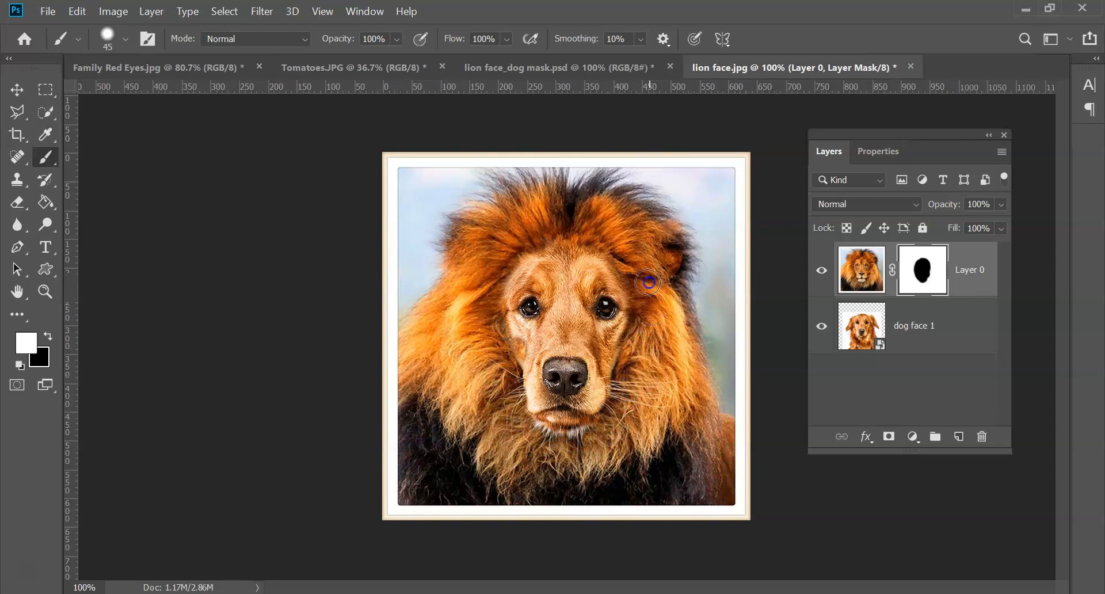
drag(523, 340, 520, 335)
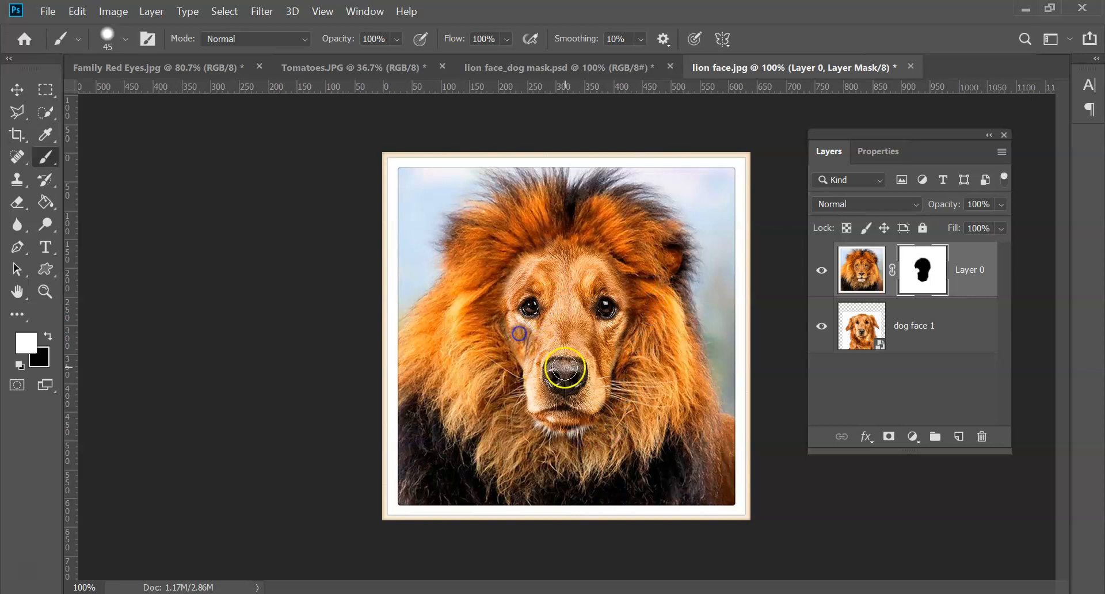
key(x)
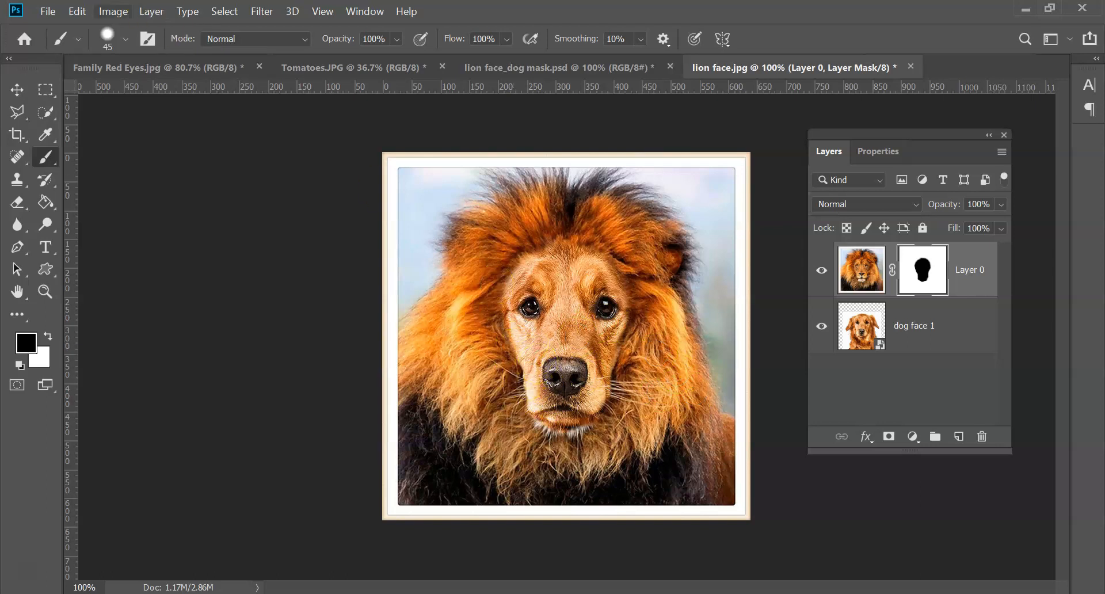
Set the brush hardness to 0% and the brush size to 60 px.
click(125, 39)
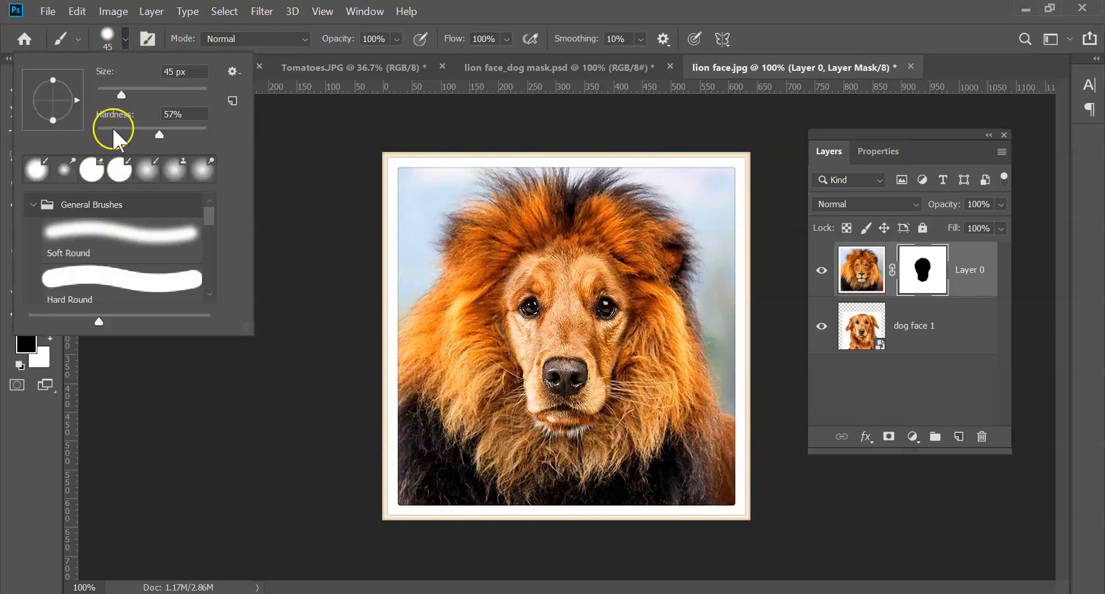
drag(154, 134, 99, 134)
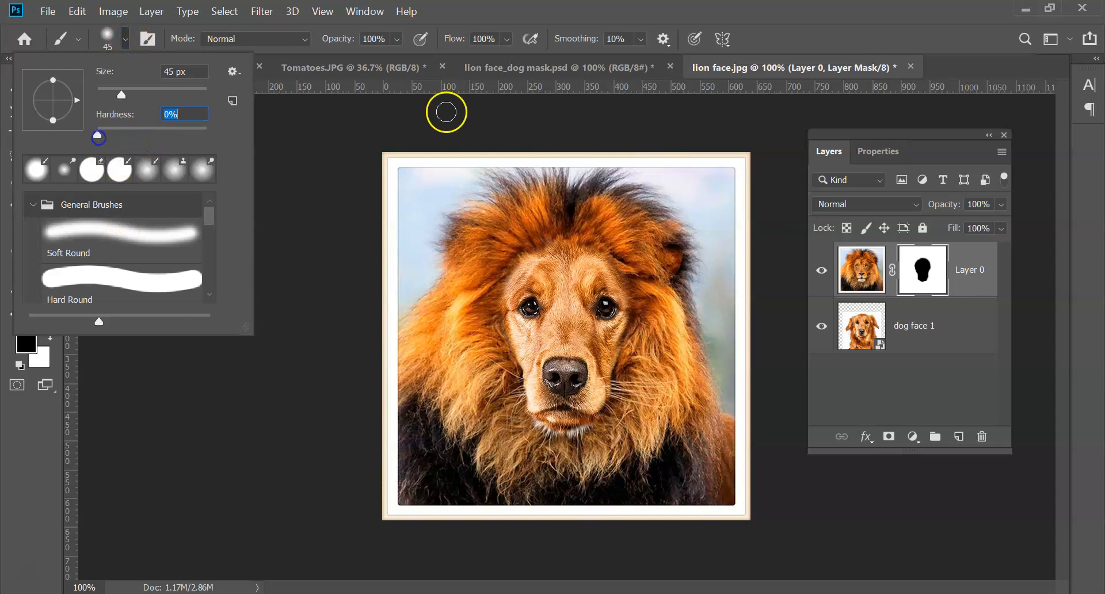
click(781, 24)
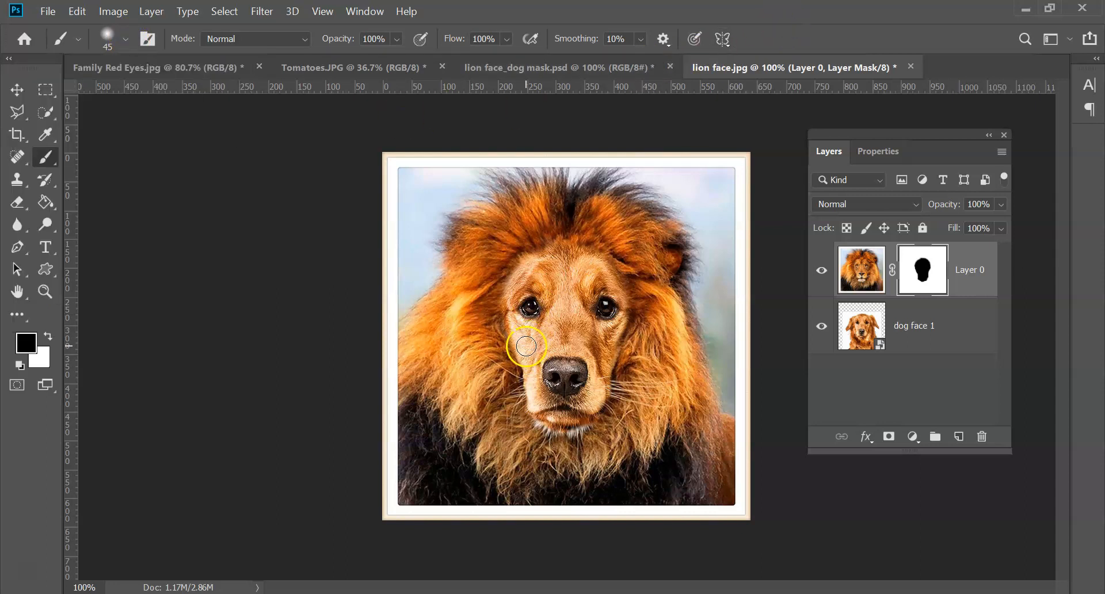
key(bracketleft)
key(bracketright)
key(bracketright)
Paint white on the mask along both cheeks and the jaw to blend the lion's fur and whiskers around the dog's muzzle.
key(x)
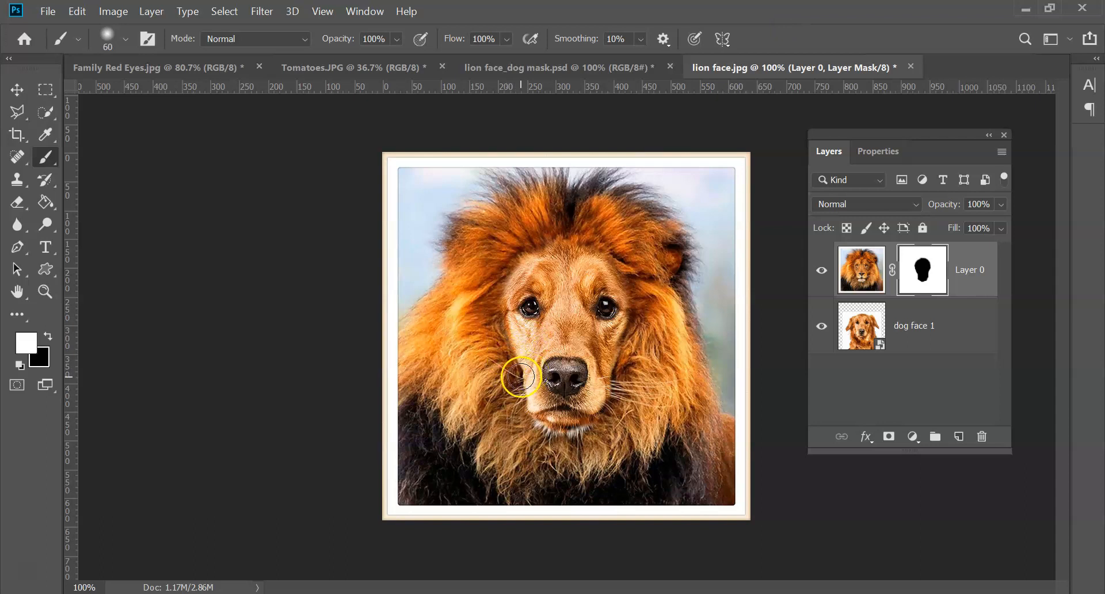
mouse_move(510, 378)
mouse_down()
mouse_move(495, 305)
mouse_move(510, 353)
mouse_up()
drag(519, 394, 524, 410)
drag(599, 421, 617, 381)
mouse_move(640, 341)
mouse_down()
mouse_move(555, 390)
mouse_move(525, 429)
mouse_move(517, 380)
mouse_up()
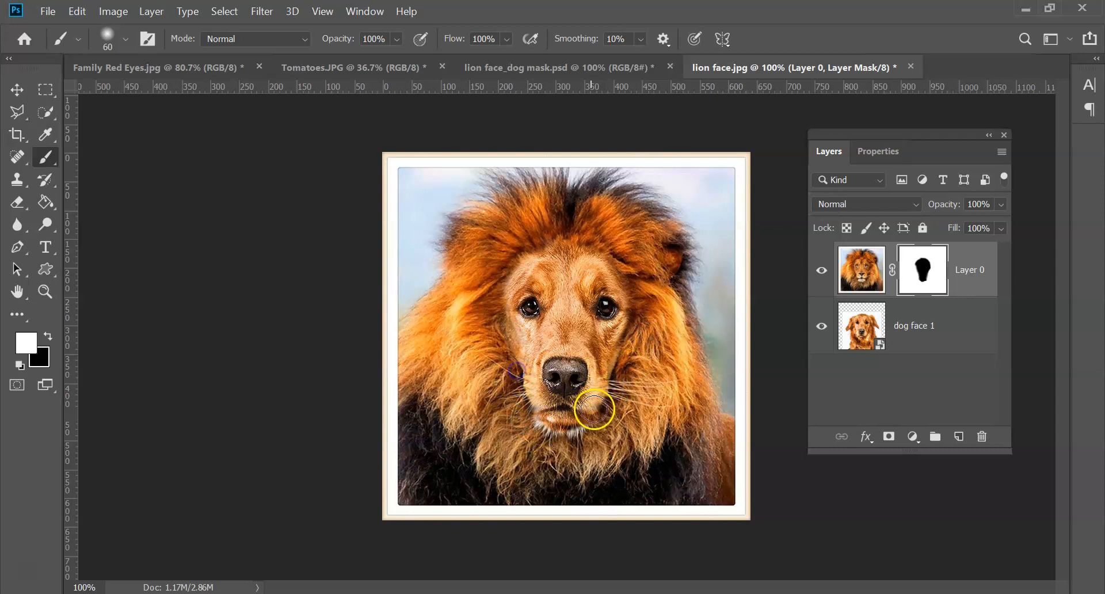